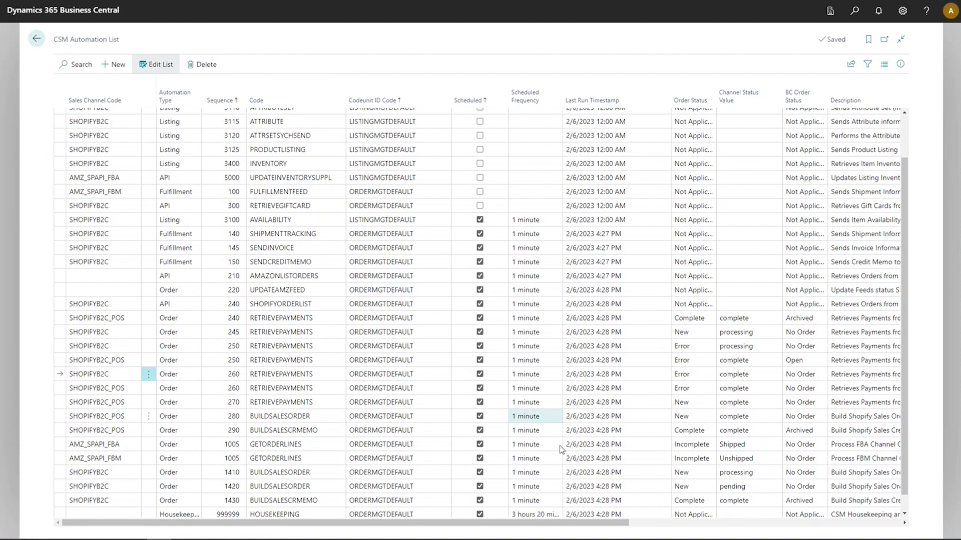
Examine the automation list's description and auto-processing columns, and the Codeunit ID Codes of the scheduled listing and fulfillment rows.
drag(579, 525, 802, 520)
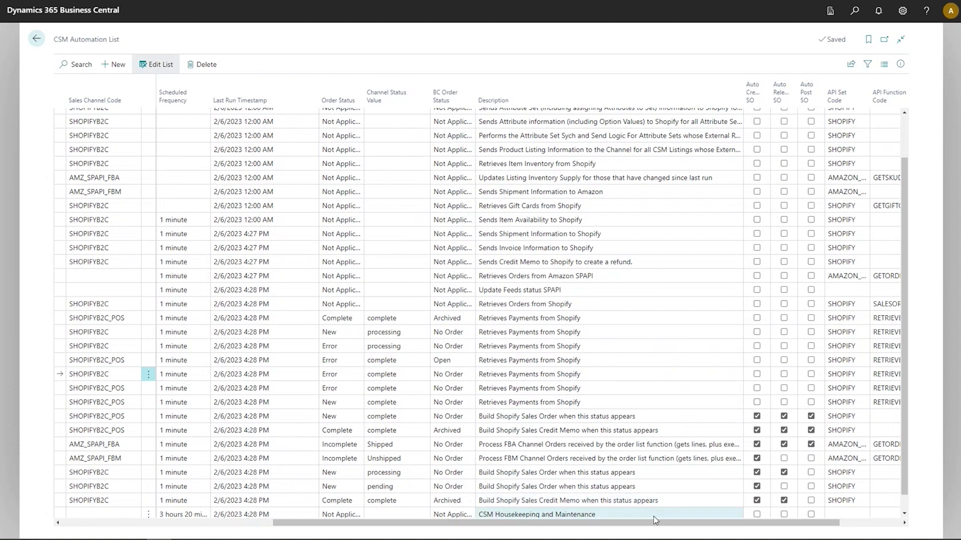
drag(641, 523, 376, 437)
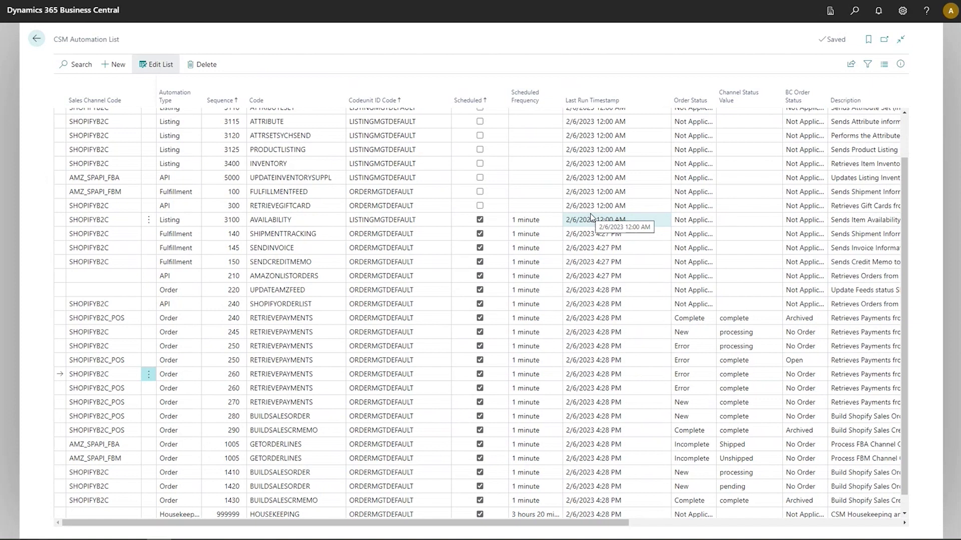
click(420, 248)
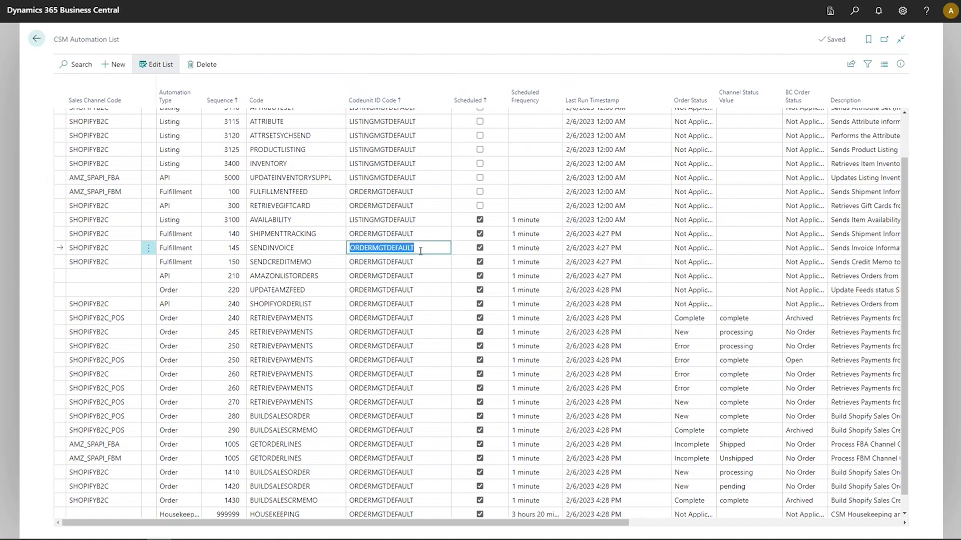
click(420, 251)
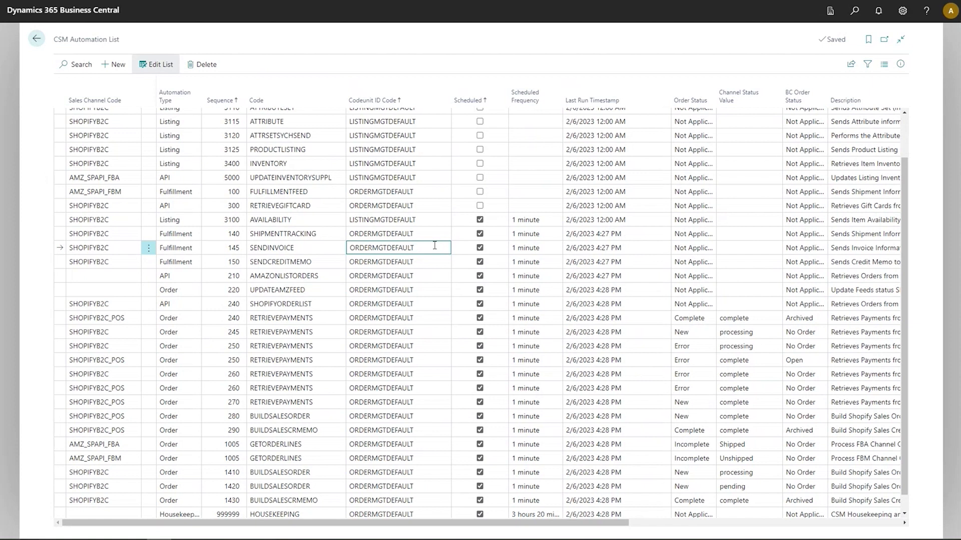
click(428, 221)
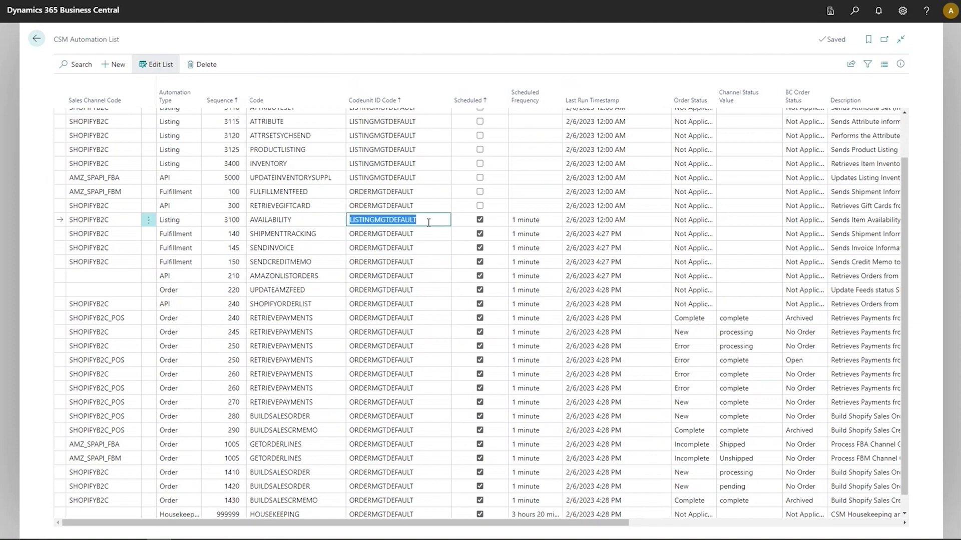
click(442, 224)
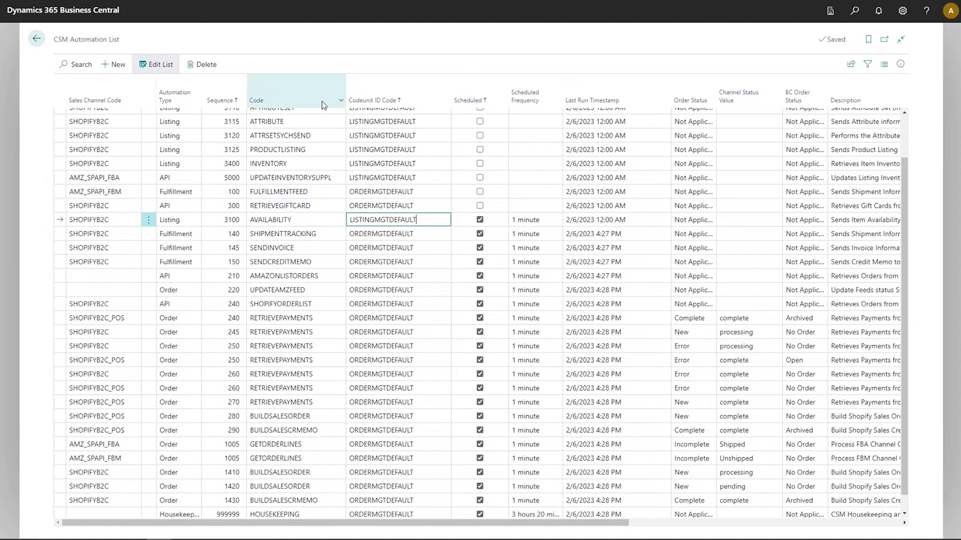
click(435, 263)
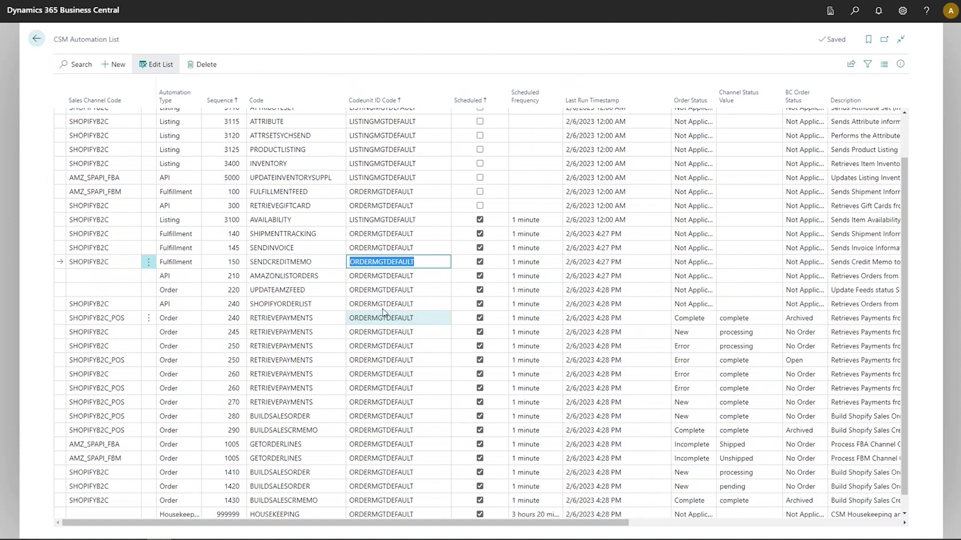
click(113, 303)
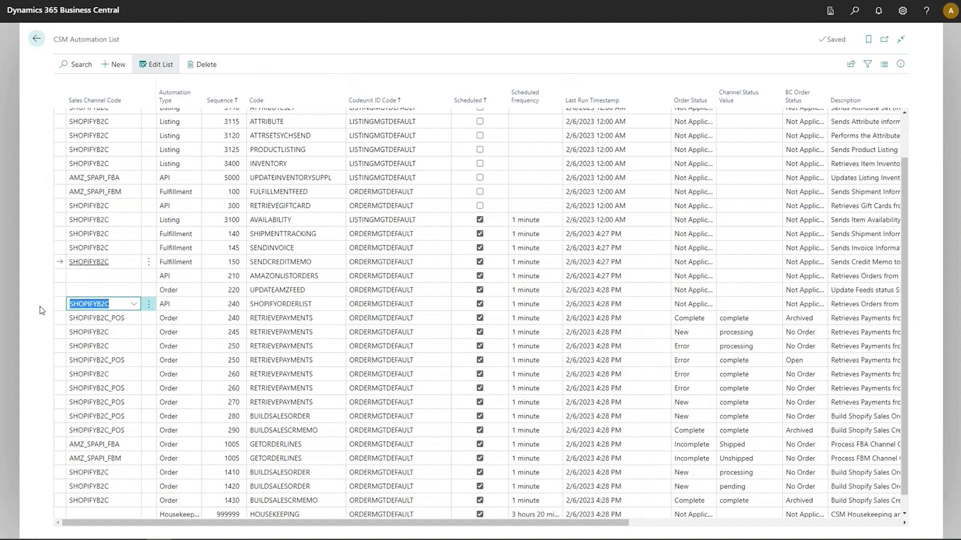
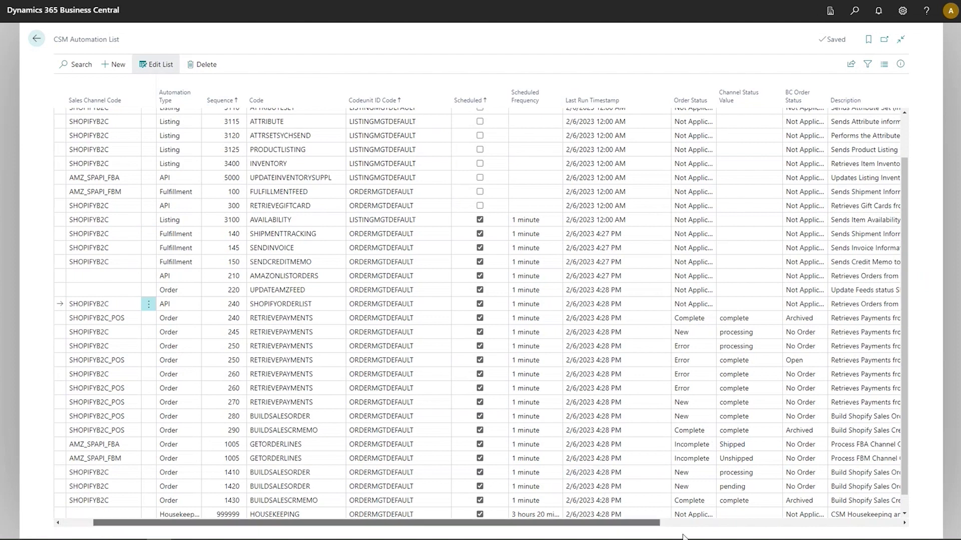
Review the scheduling and status columns again, and the Codeunit ID Codes of the AVAILABILITY, SHIPMENTTRACKING, SENDINVOICE and SENDCREDITMEMO rows.
scroll(683, 536, right, 5)
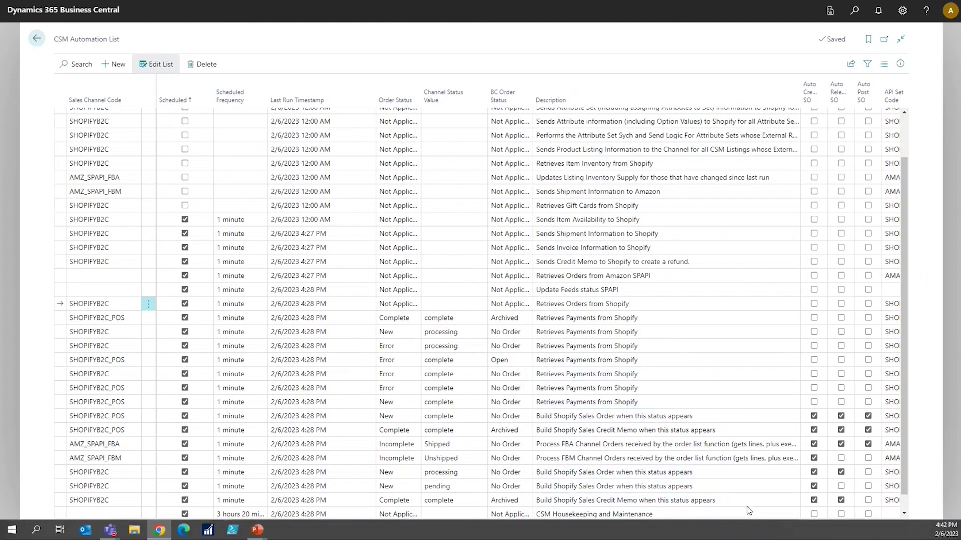
scroll(548, 513, left, 5)
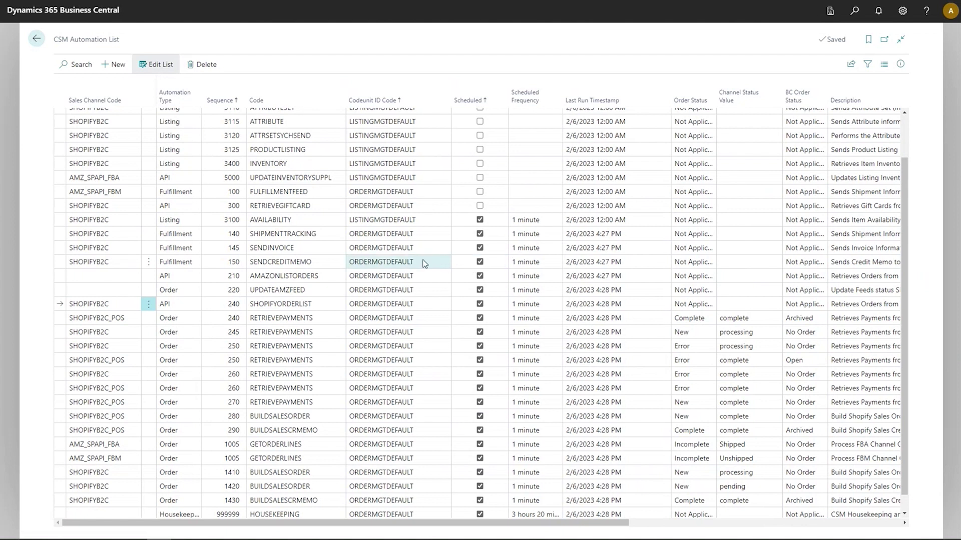
click(437, 215)
click(440, 233)
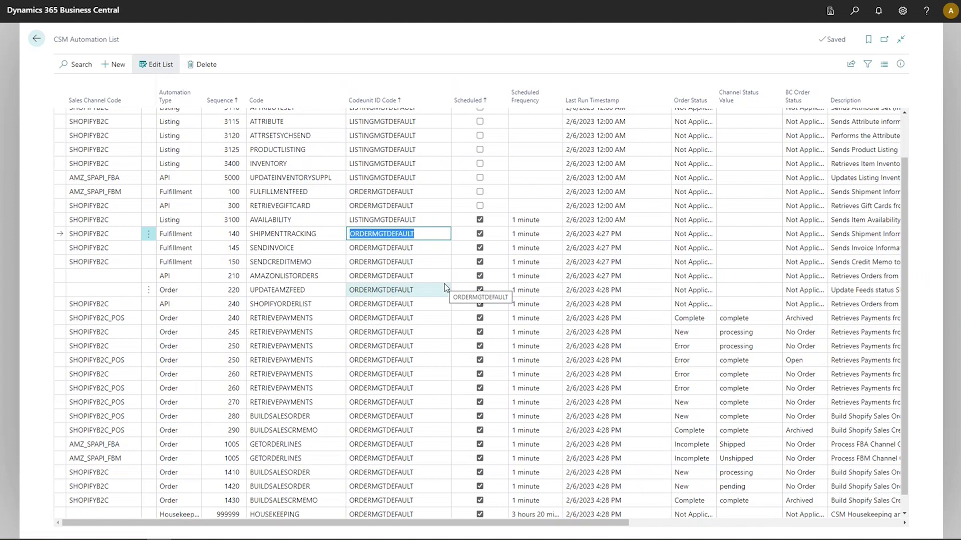
click(439, 247)
click(429, 262)
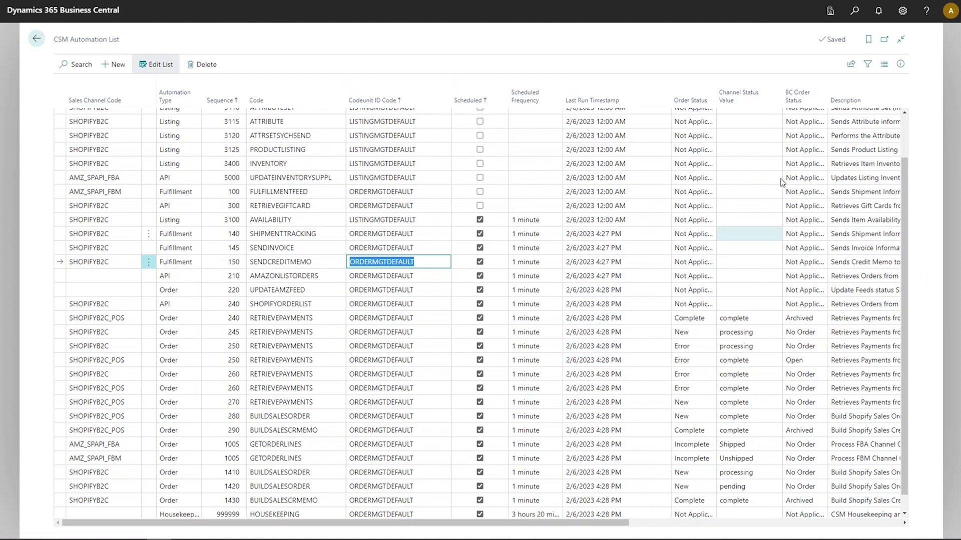
Search for "job qu e" and open the Job Queue Entries list.
click(860, 17)
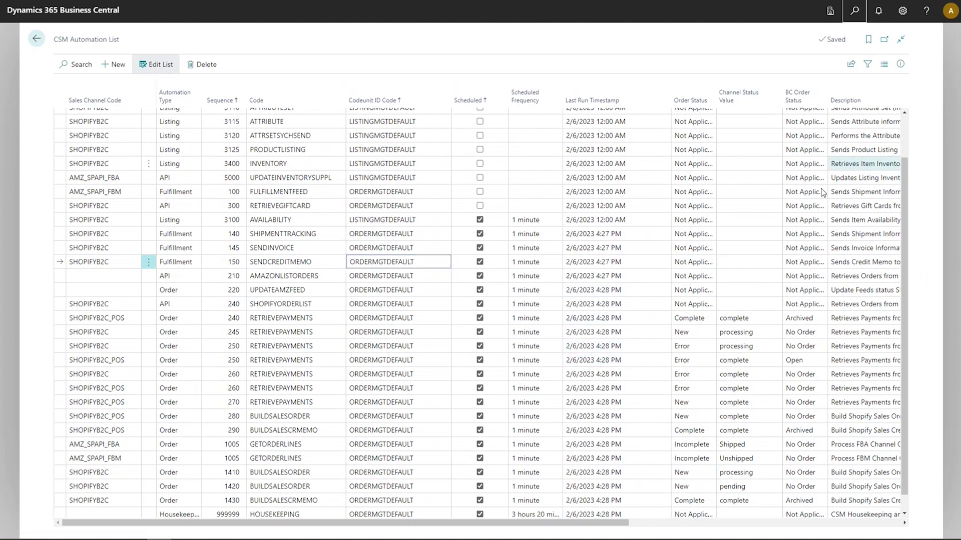
text(job qu )
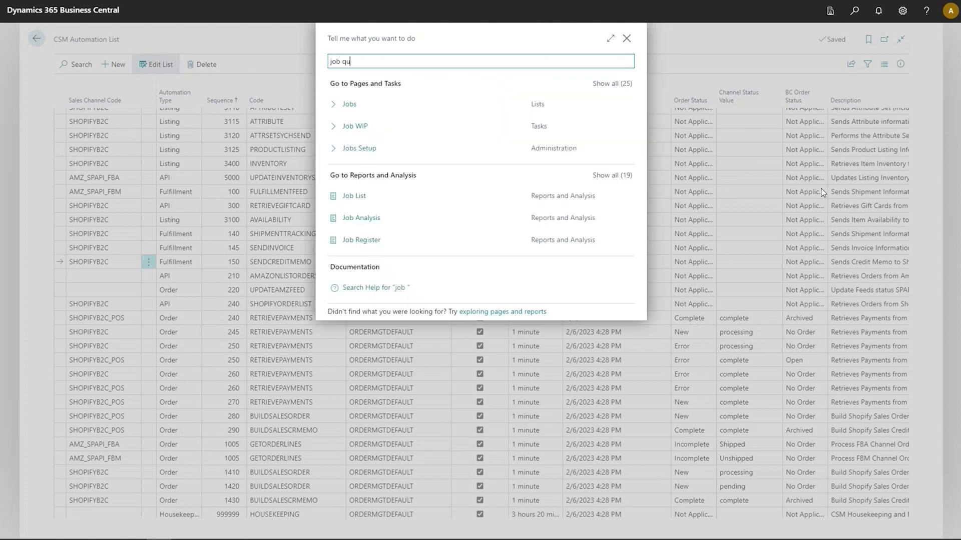
text(e)
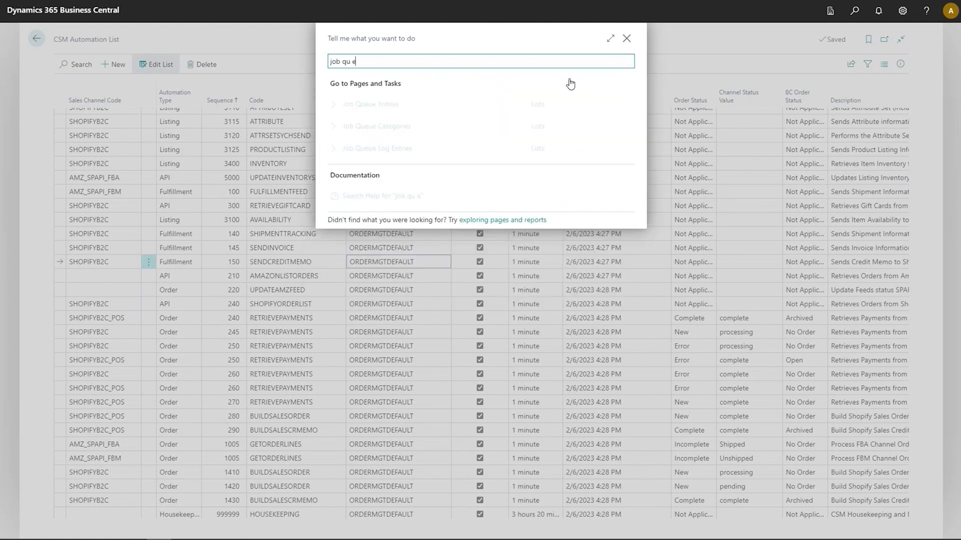
click(387, 108)
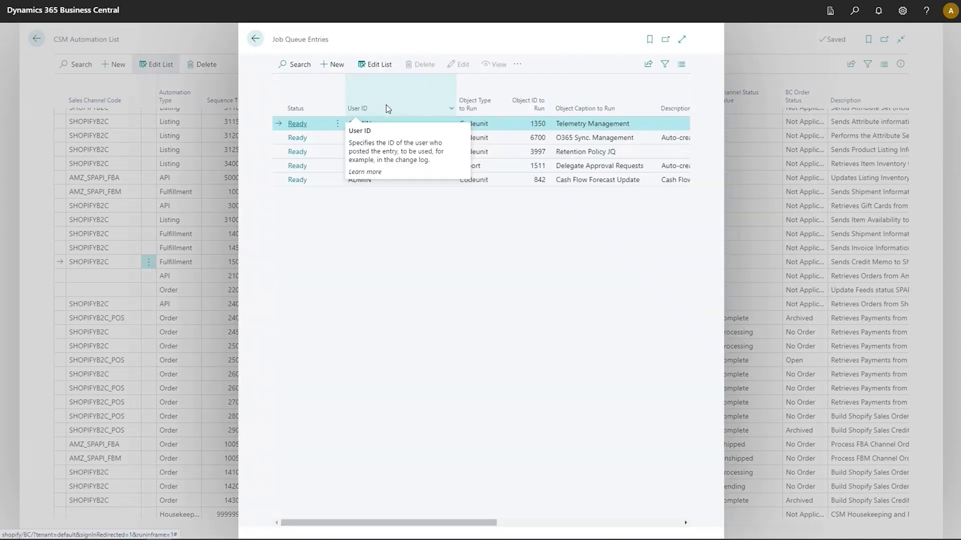
Create a new job queue entry with object type Codeunit and object ID 70338218.
click(336, 67)
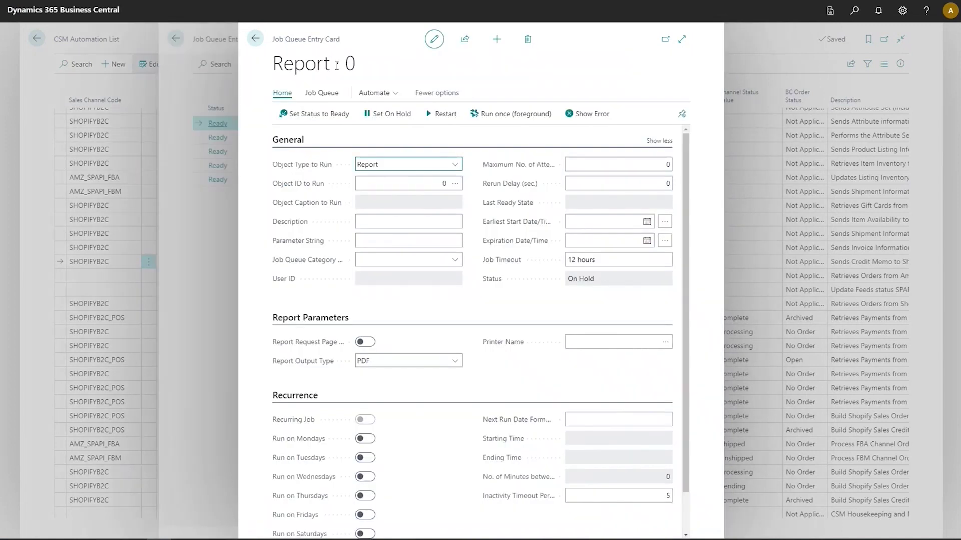
click(455, 166)
click(421, 185)
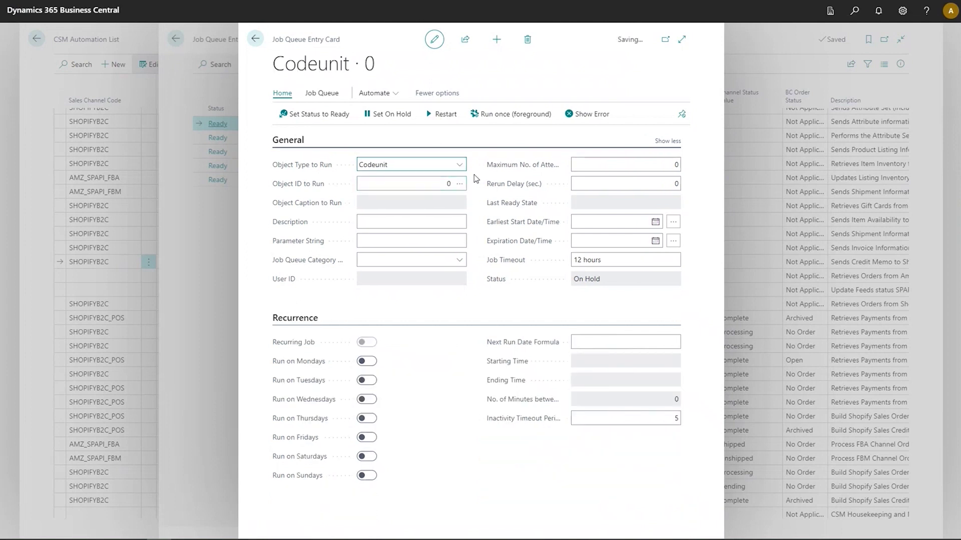
click(441, 184)
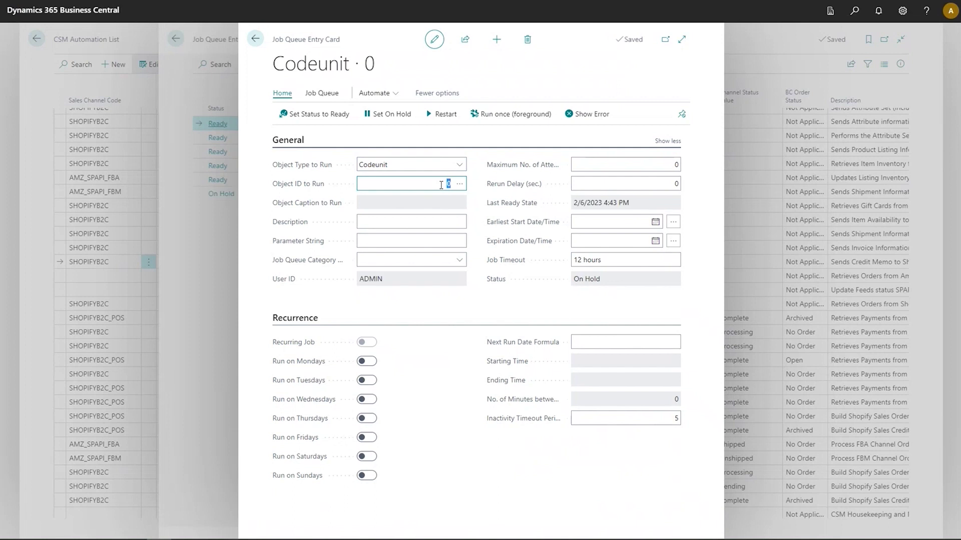
text(70338218)
key(Tab)
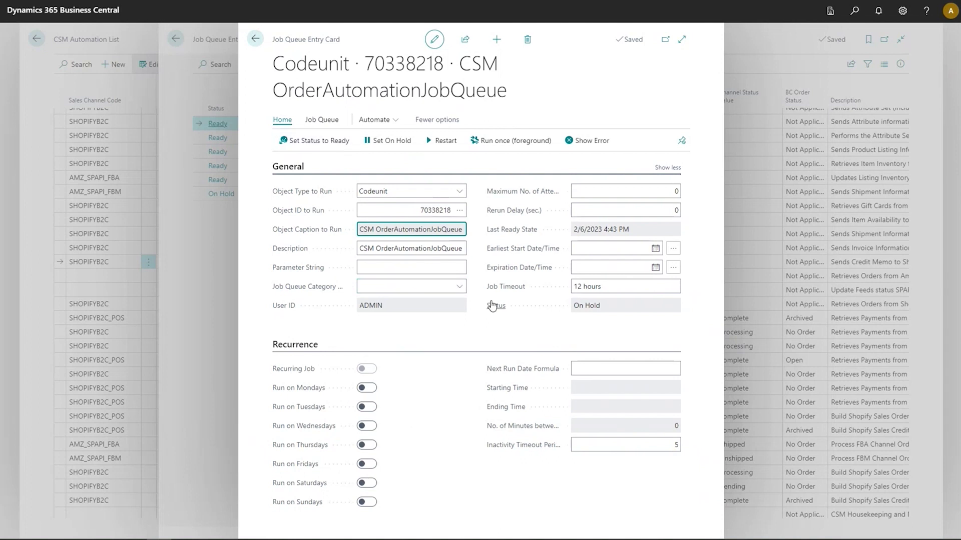
Run the order automation job once in the foreground and return to the CSM Automation List.
mouse_move(492, 306)
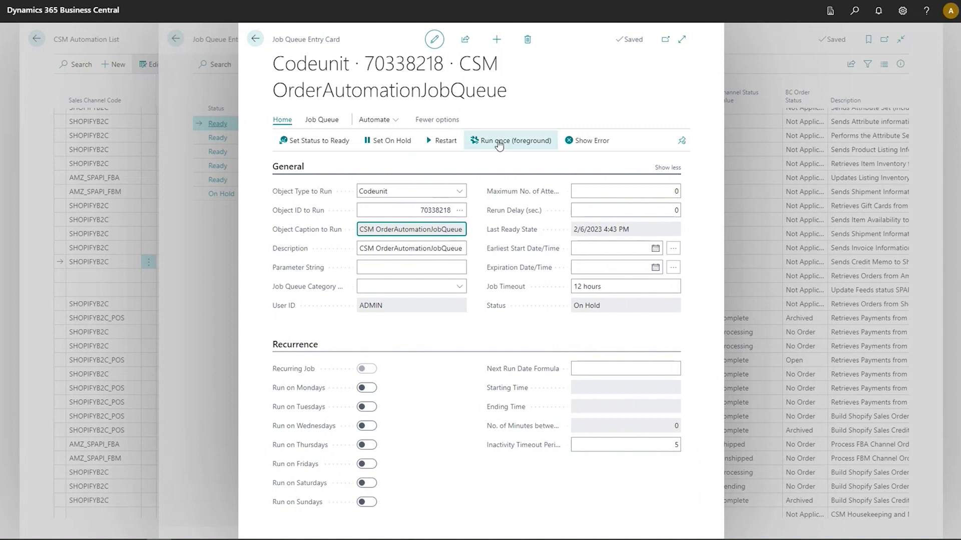
click(499, 142)
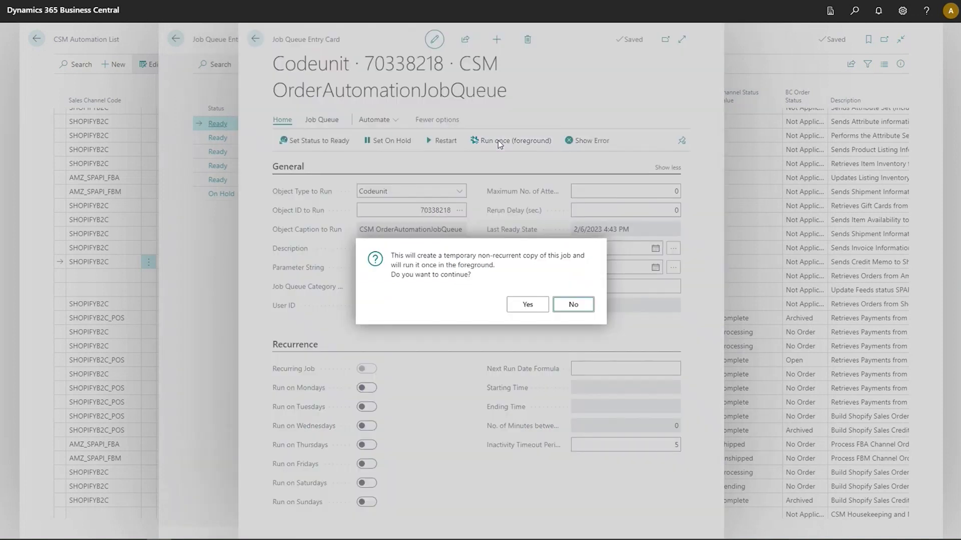
click(527, 308)
click(528, 307)
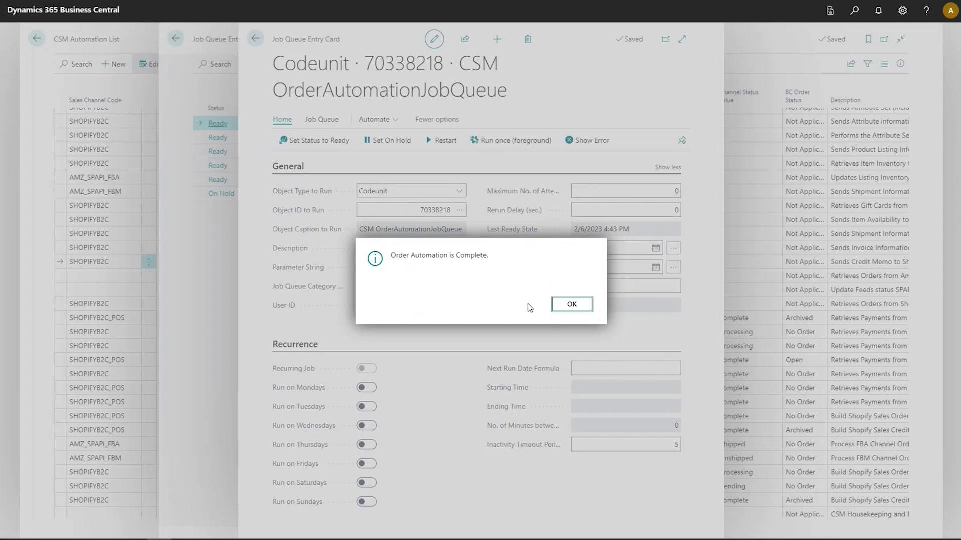
click(584, 309)
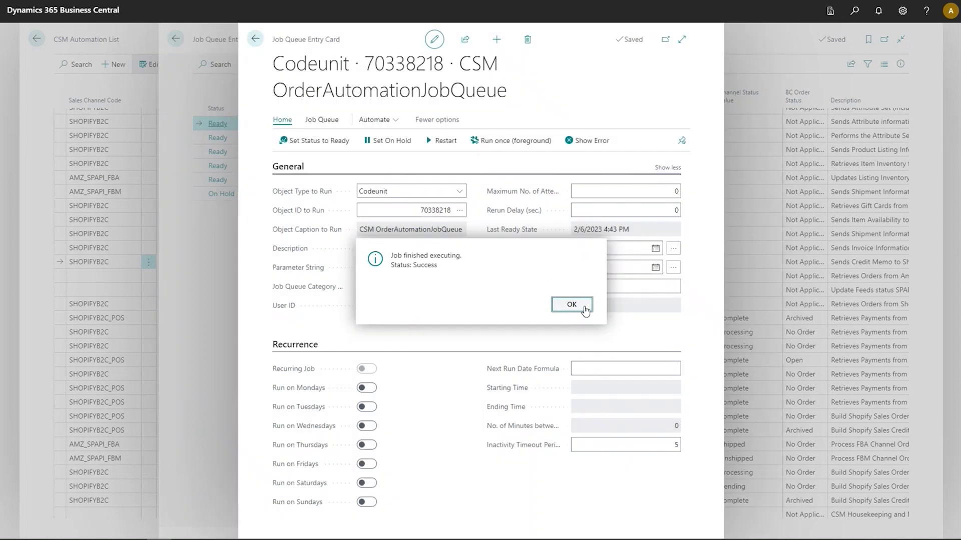
click(585, 309)
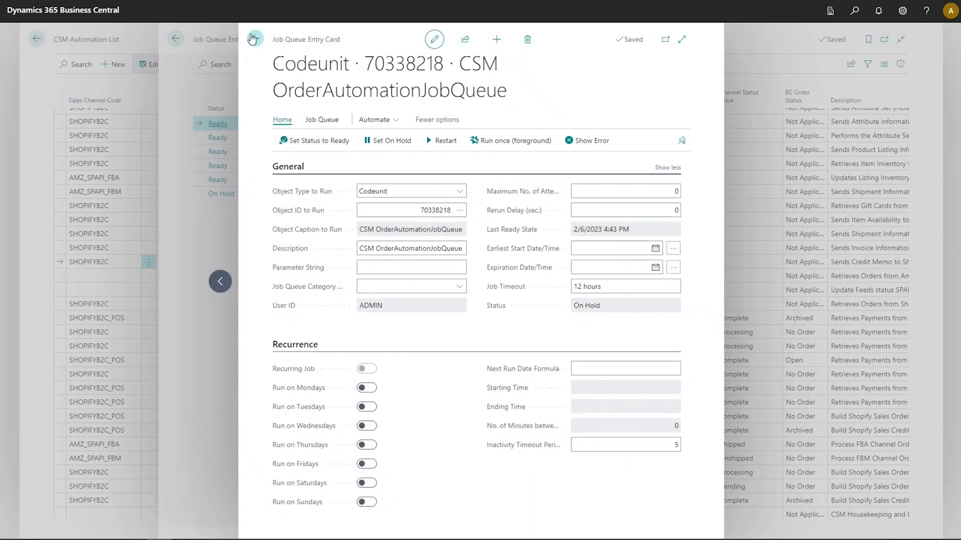
click(253, 38)
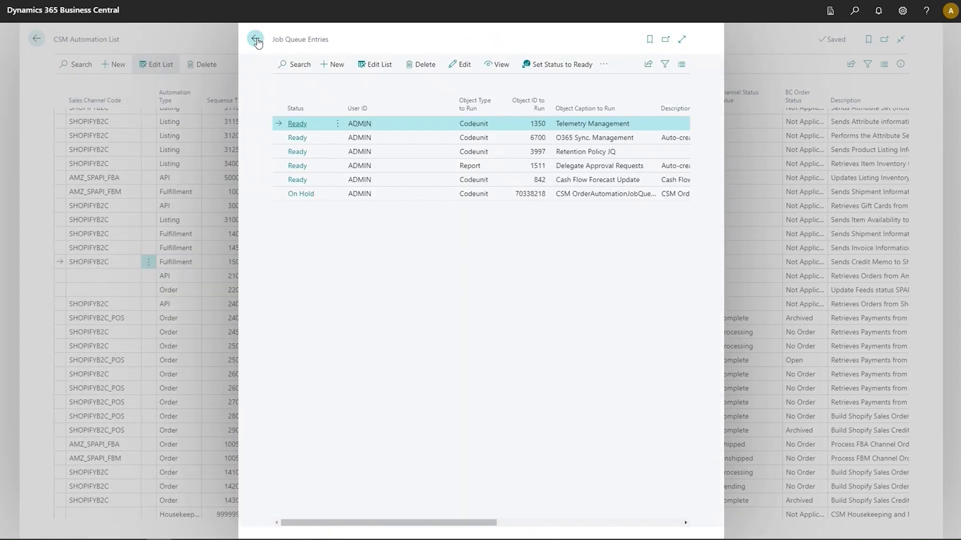
click(256, 39)
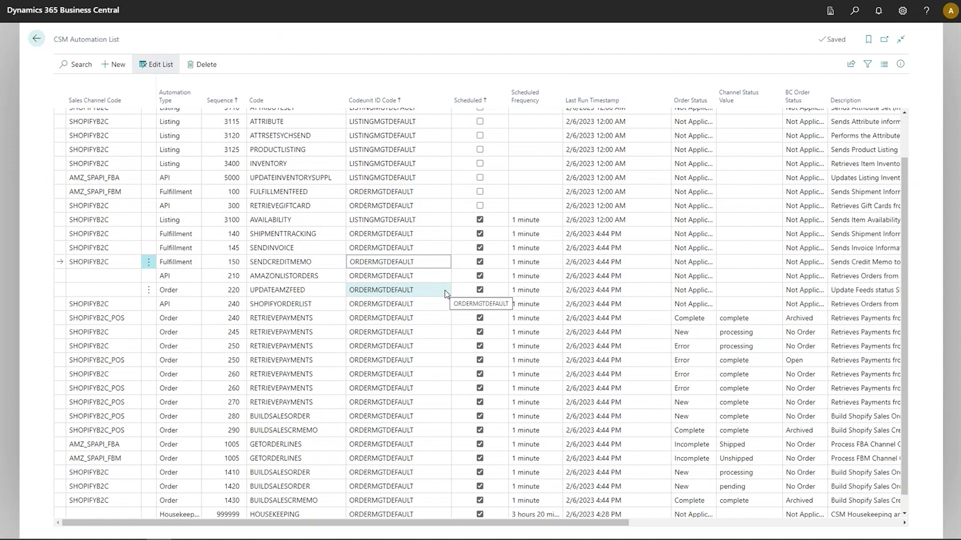
Set the Codeunit ID Code of the SHOPIFYORDERLIST row to ORDERMGTSHOP.
click(425, 304)
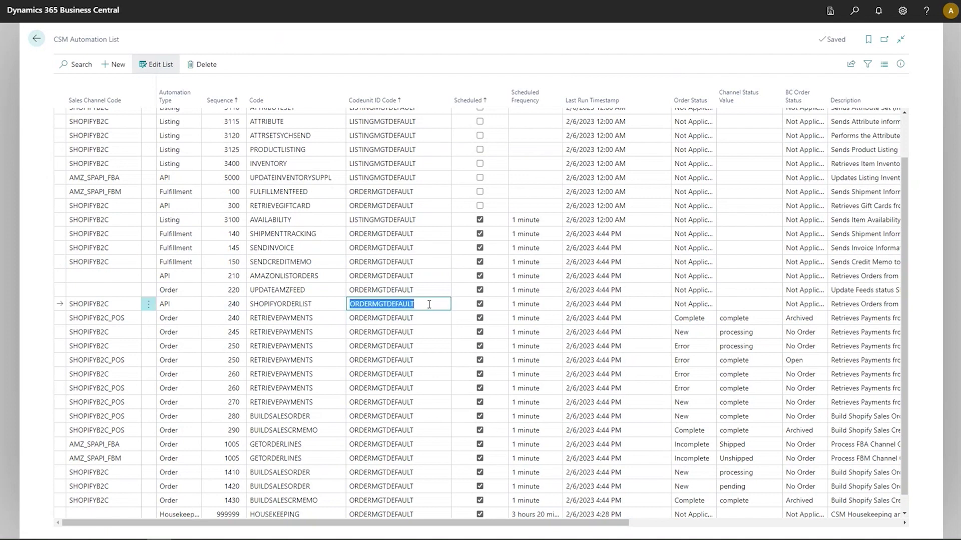
drag(432, 304, 387, 308)
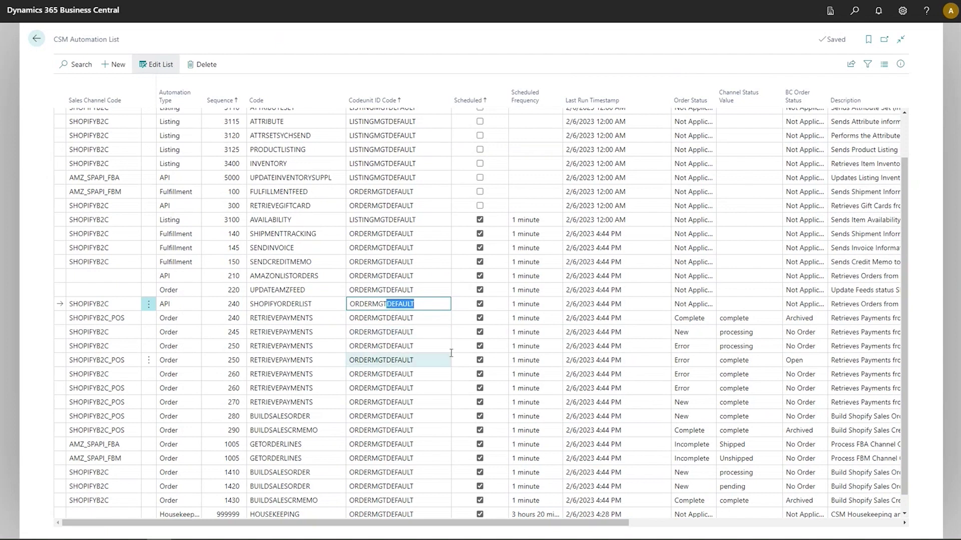
text(SHOP)
click(425, 320)
Copy ORDERMGTSHOP into the Codeunit ID Code of the SHOPIFYB2C_POS BUILDSALESORDER (280) and BUILDSALESCRMEMO (290) rows.
click(424, 306)
key(ctrl+c)
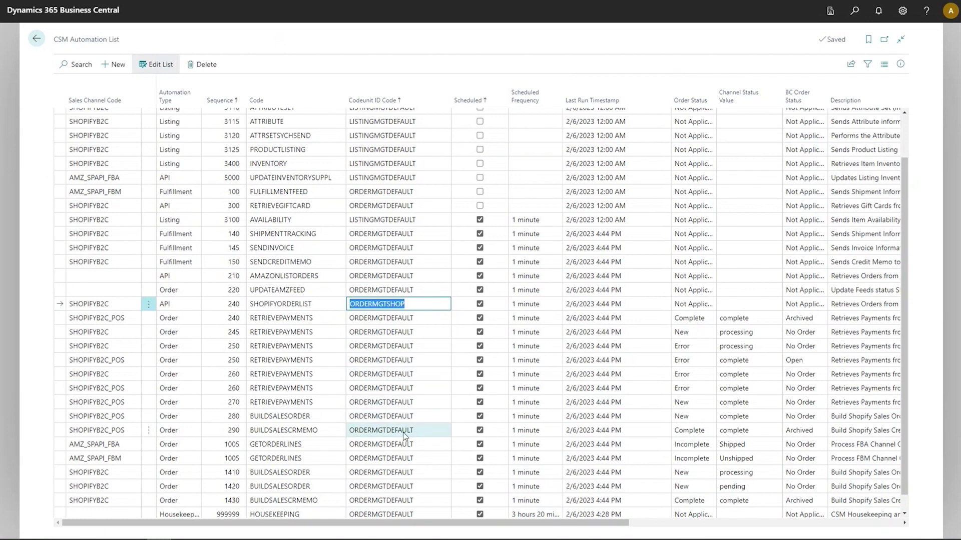
click(430, 416)
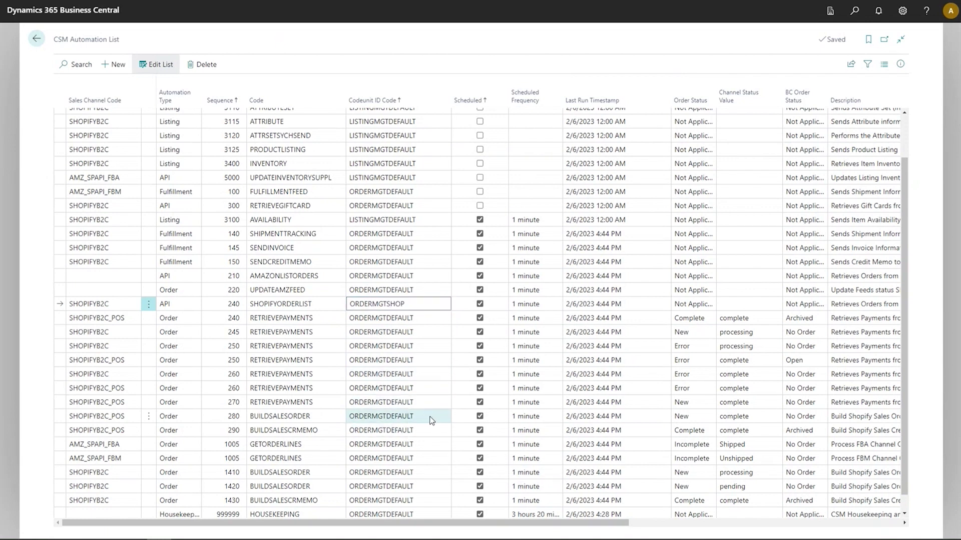
key(ctrl+v)
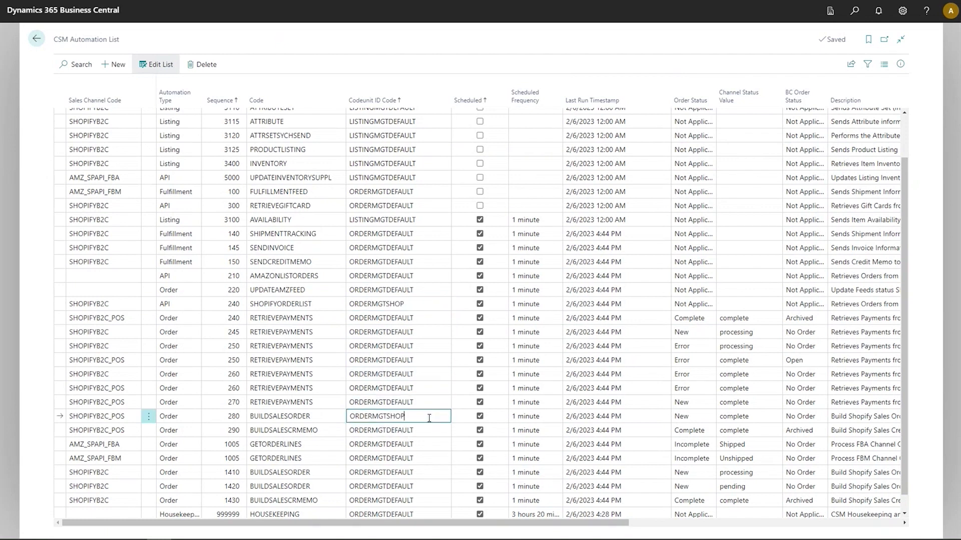
click(429, 435)
key(ctrl+v)
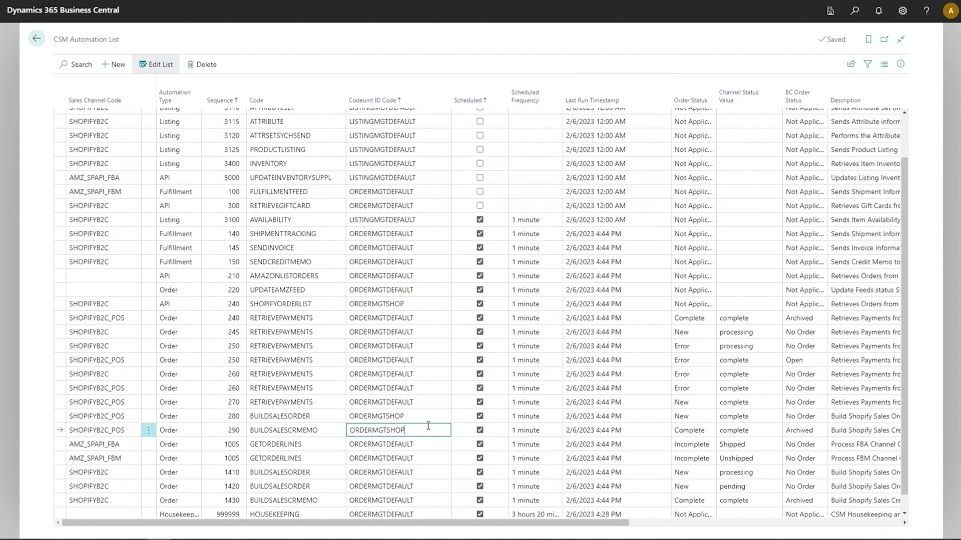
click(424, 416)
key(ctrl+c)
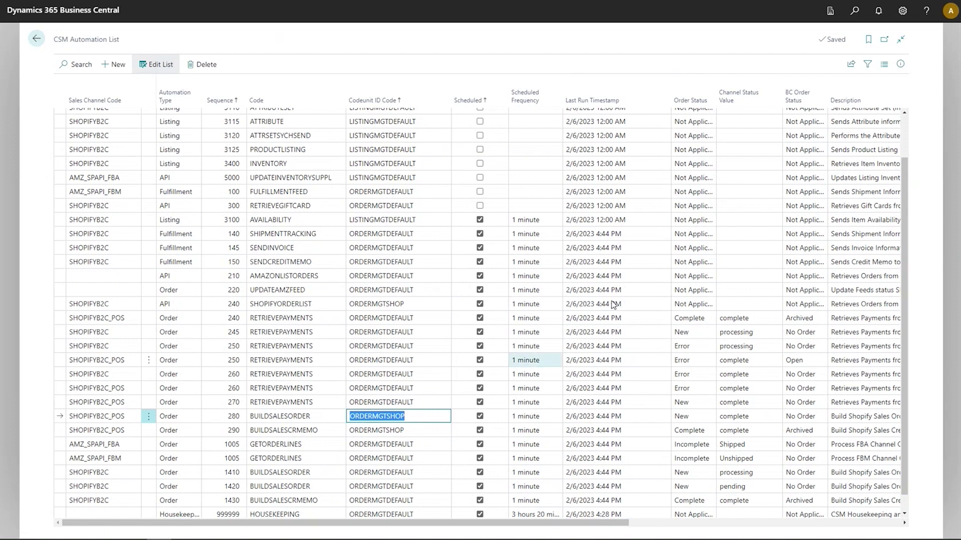
Create another job queue entry with object type Codeunit and object ID 70338218.
click(859, 10)
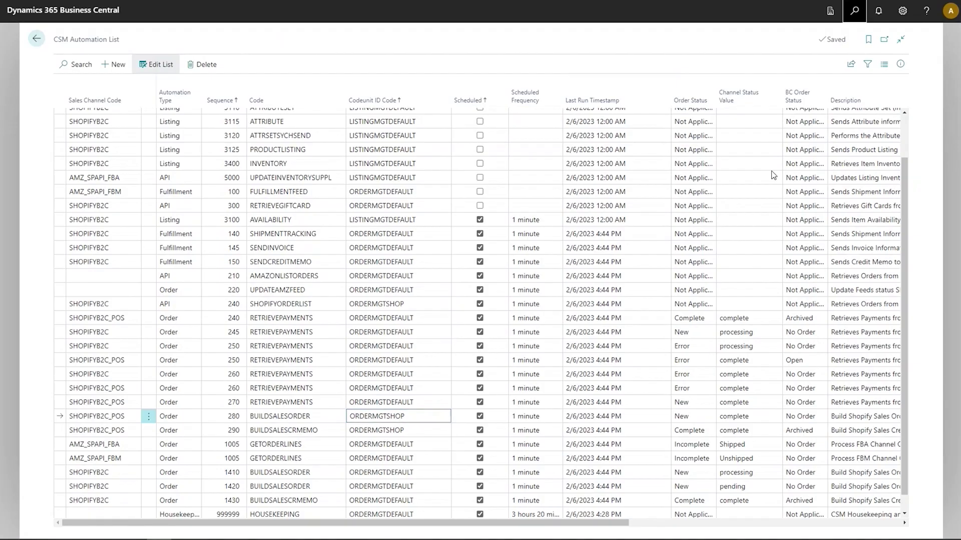
text(job que)
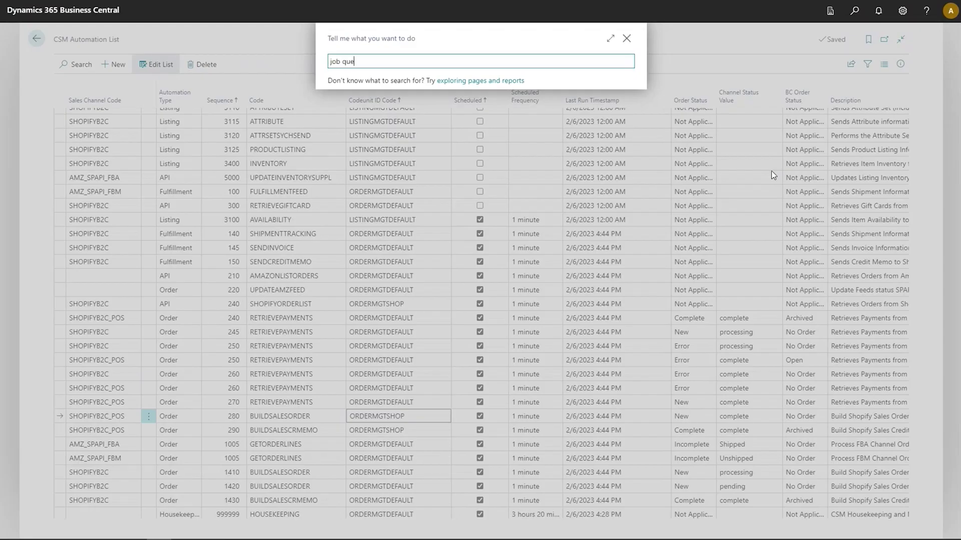
click(395, 109)
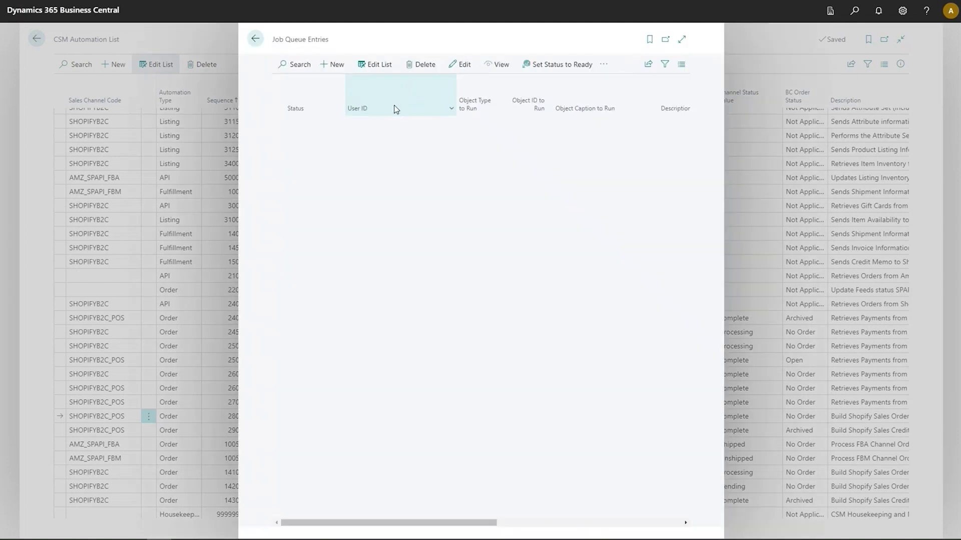
click(334, 65)
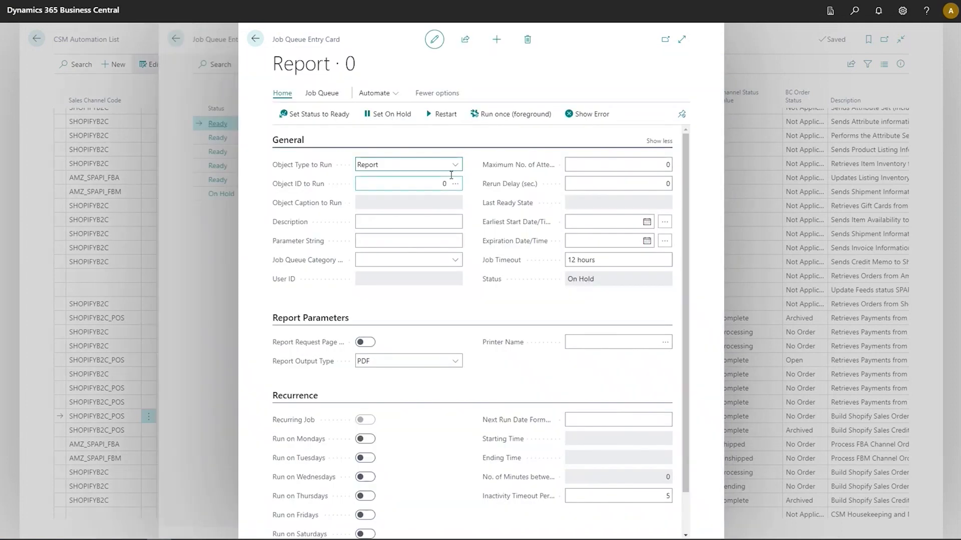
key(alt+Down)
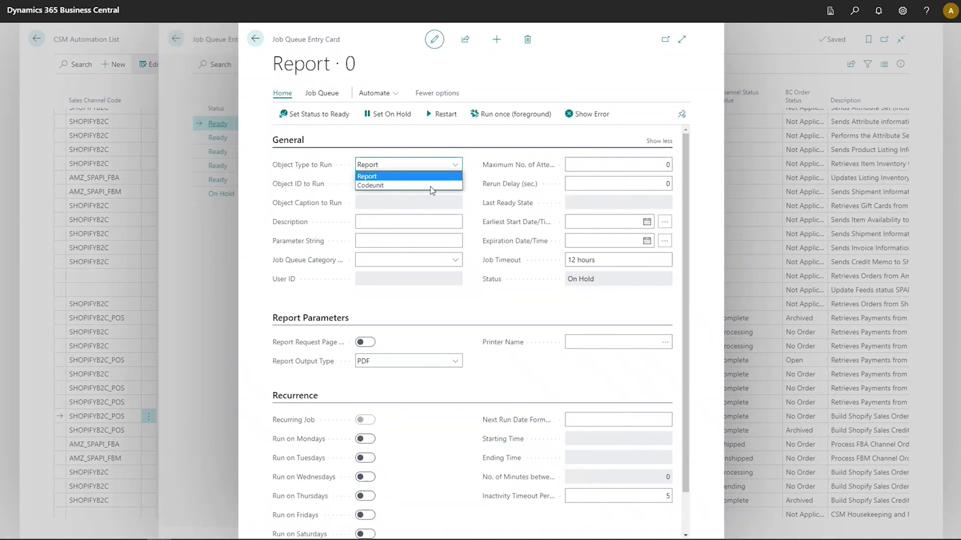
click(431, 185)
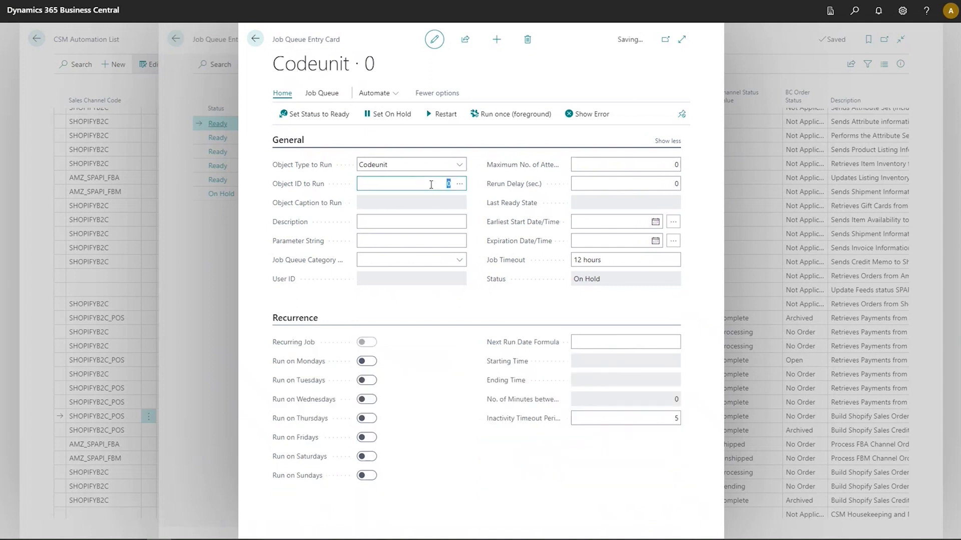
text(7)
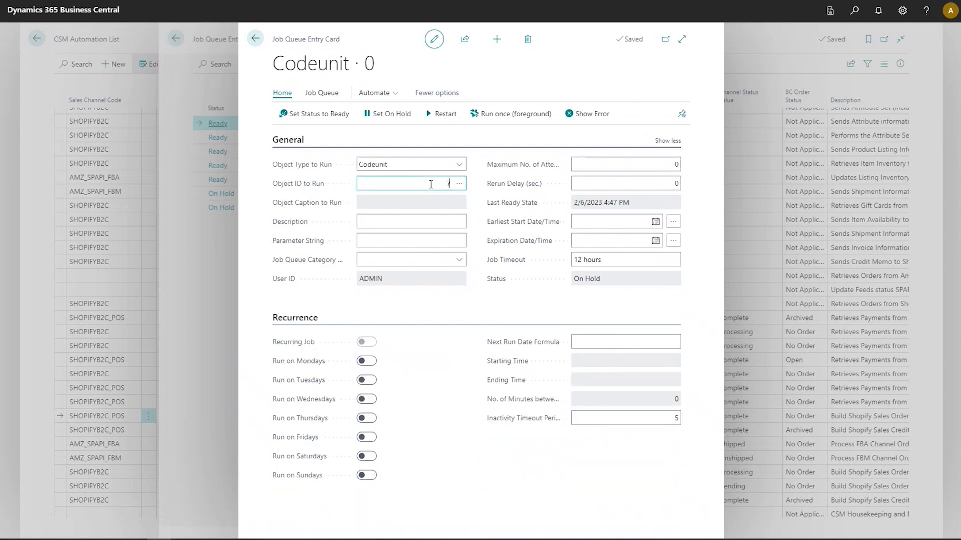
text(0338218)
key(Tab)
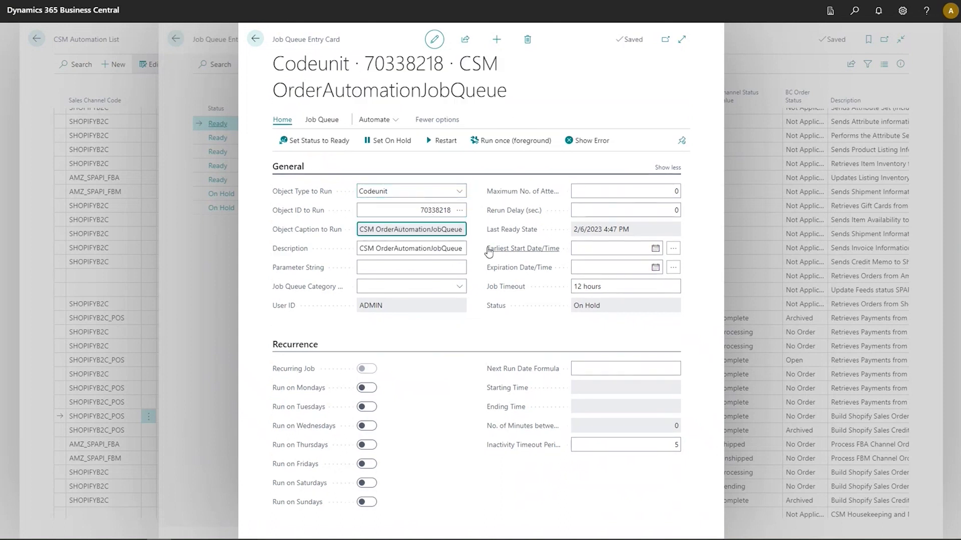
Set the Parameter String of the new job queue entry to ORDERMGTSHOP.
click(457, 267)
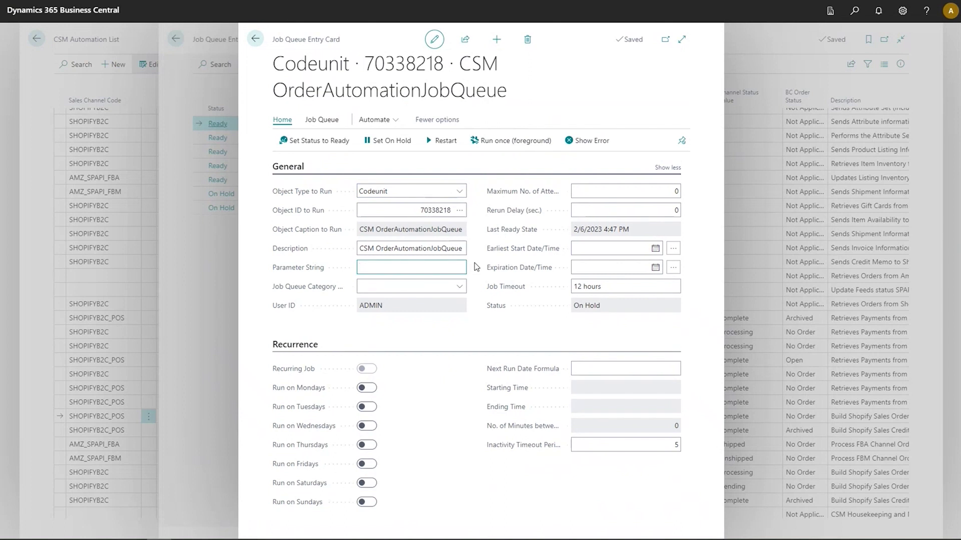
key(ctrl+v)
key(Tab)
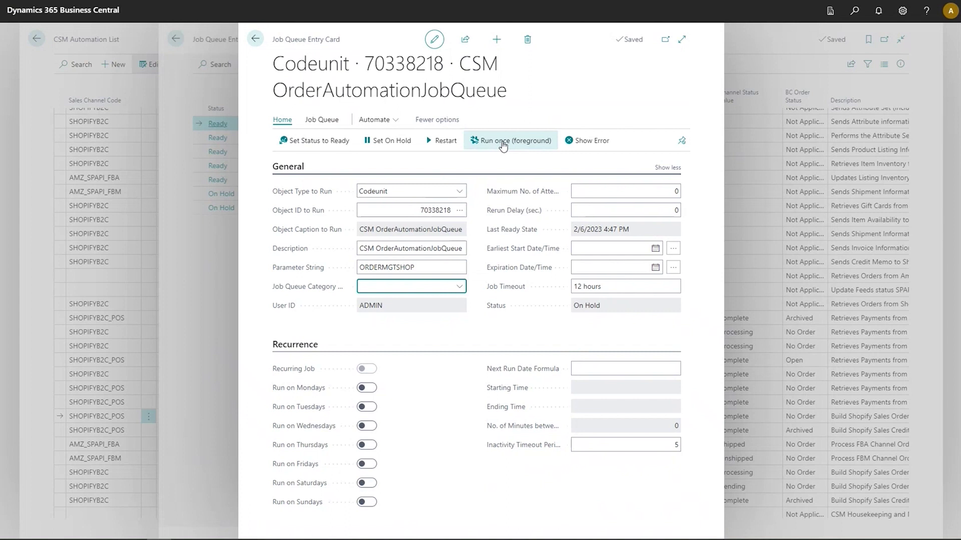
Run the ORDERMGTSHOP job once in the foreground and return to the CSM Automation List.
click(503, 143)
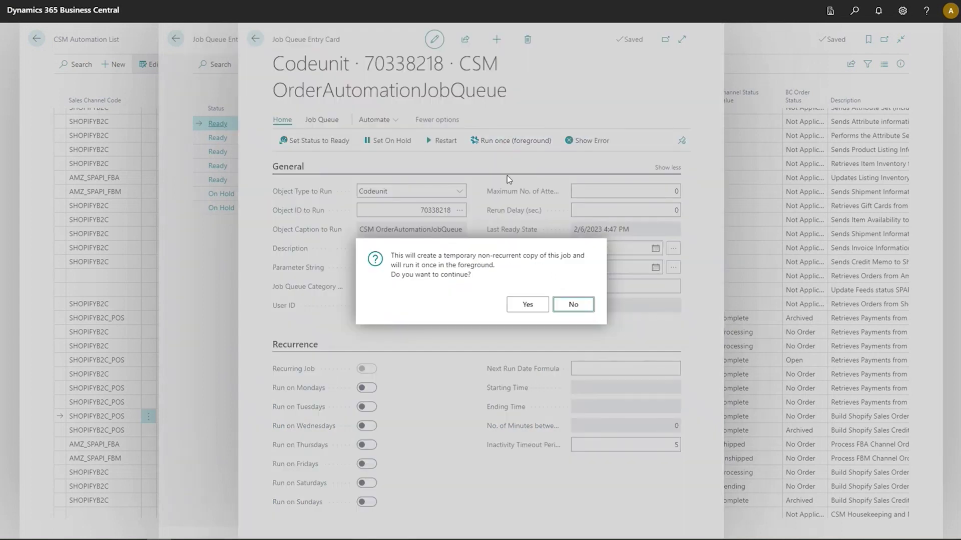
click(528, 305)
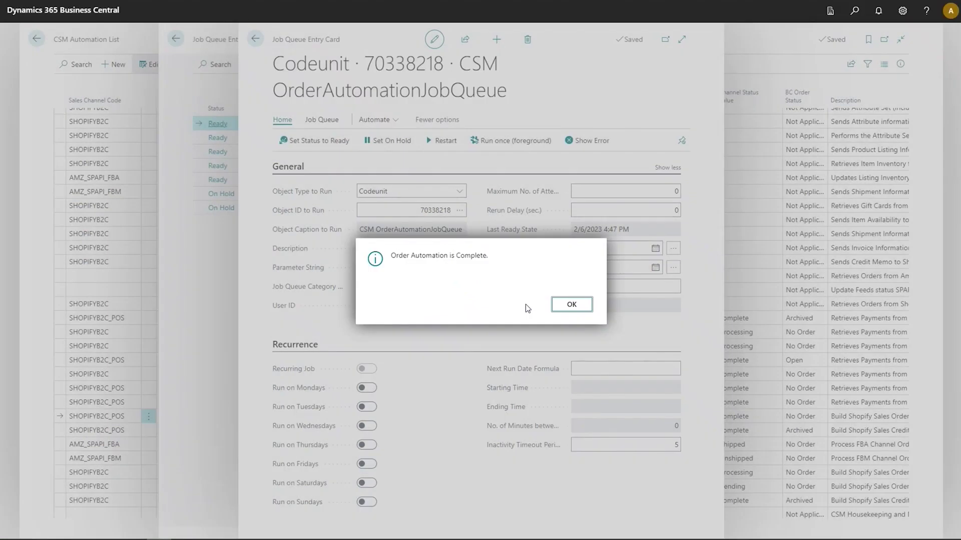
click(575, 309)
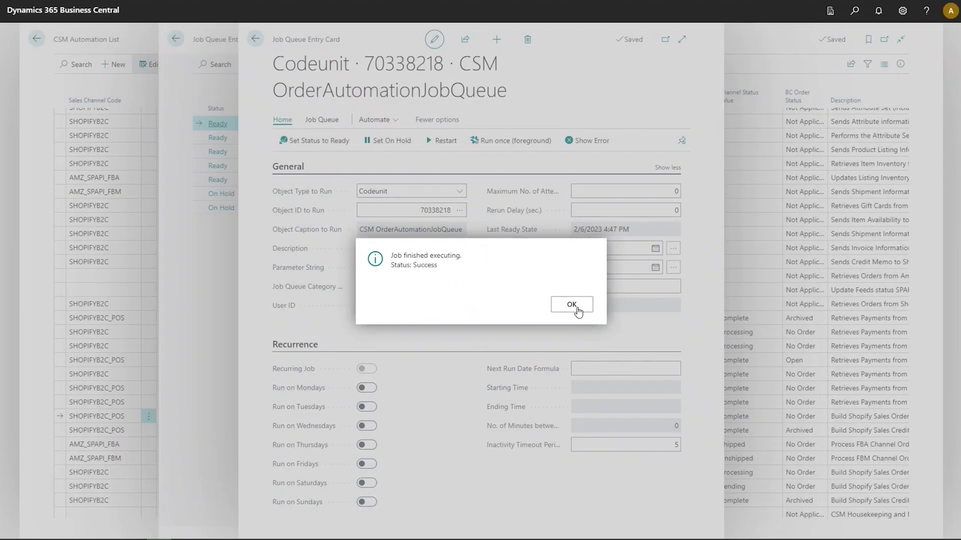
click(572, 306)
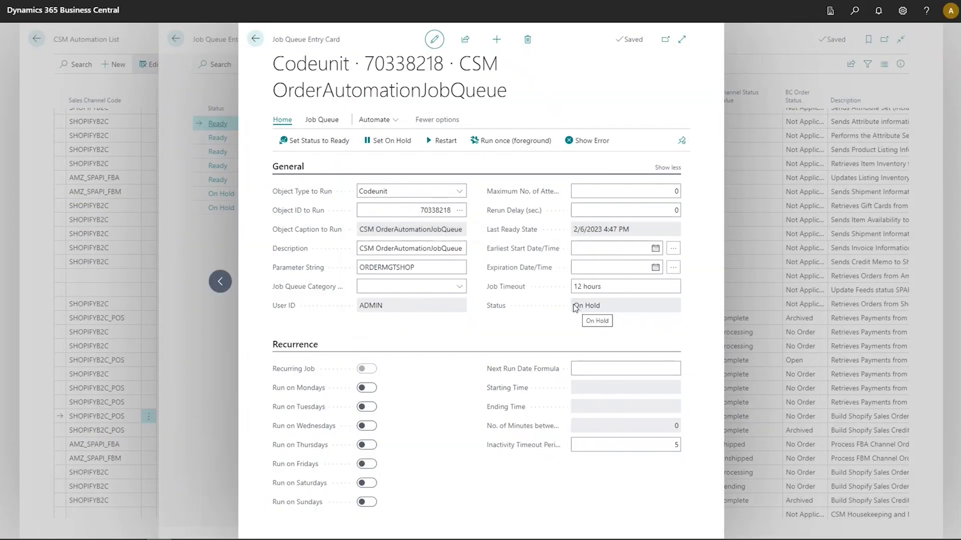
click(257, 40)
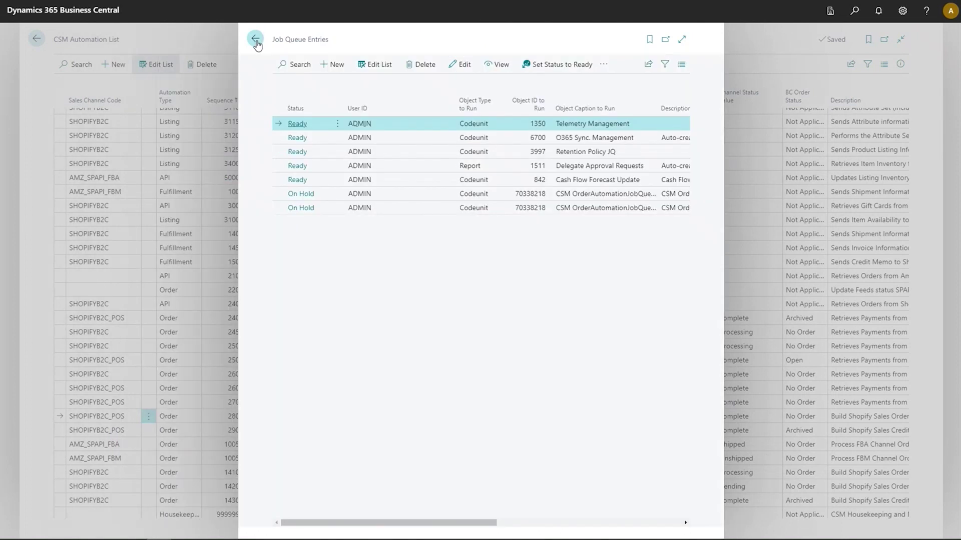
click(256, 41)
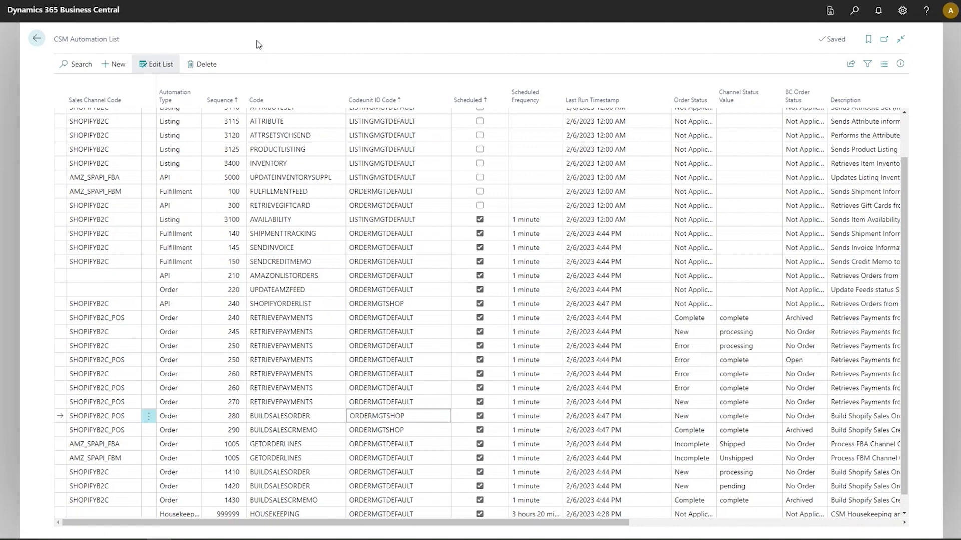
Compare the last run timestamps of the ORDERMGTSHOP and ORDERMGTDEFAULT automations, then go back to the home page.
click(425, 305)
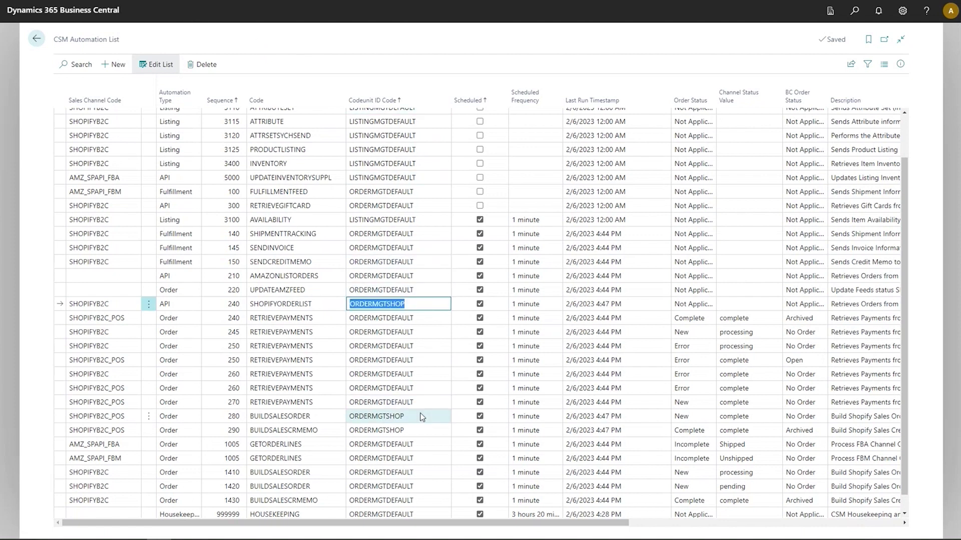
click(419, 430)
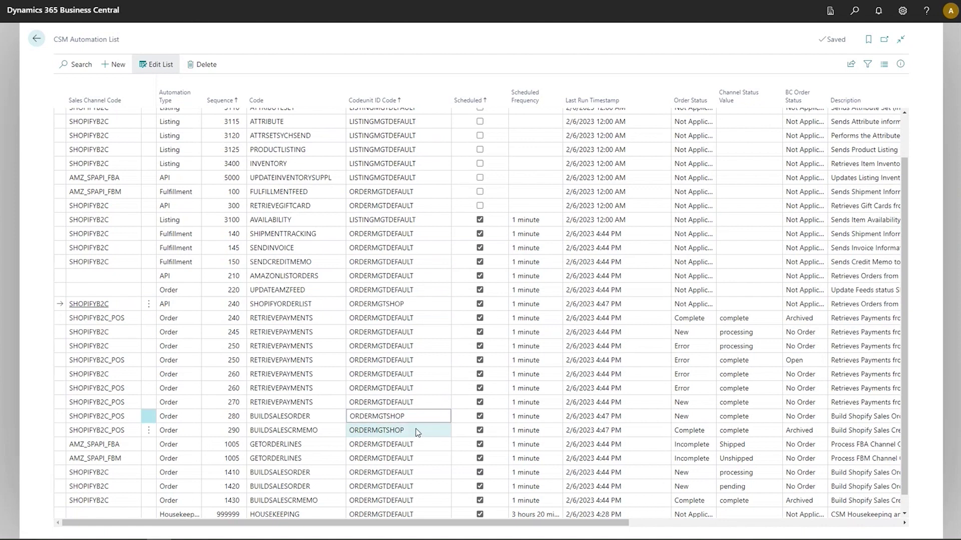
click(639, 304)
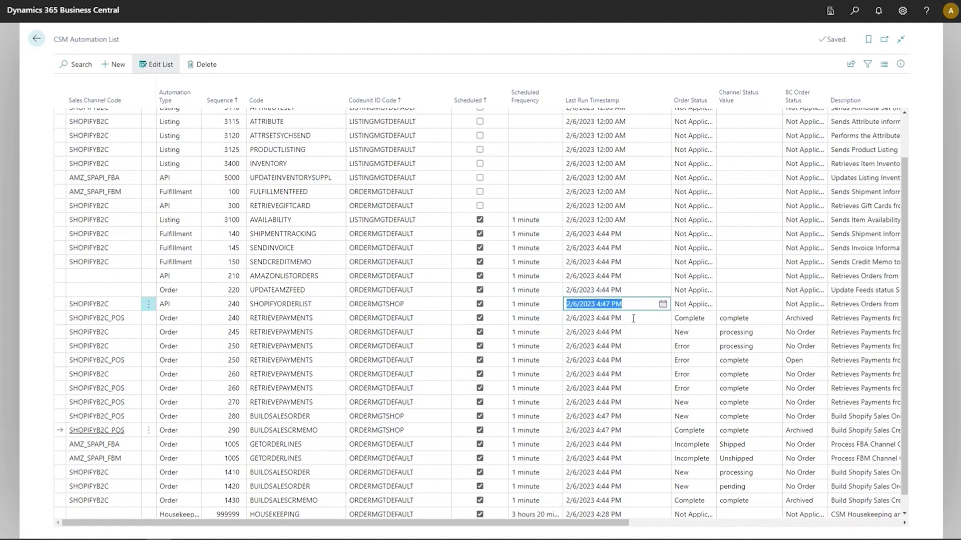
click(637, 434)
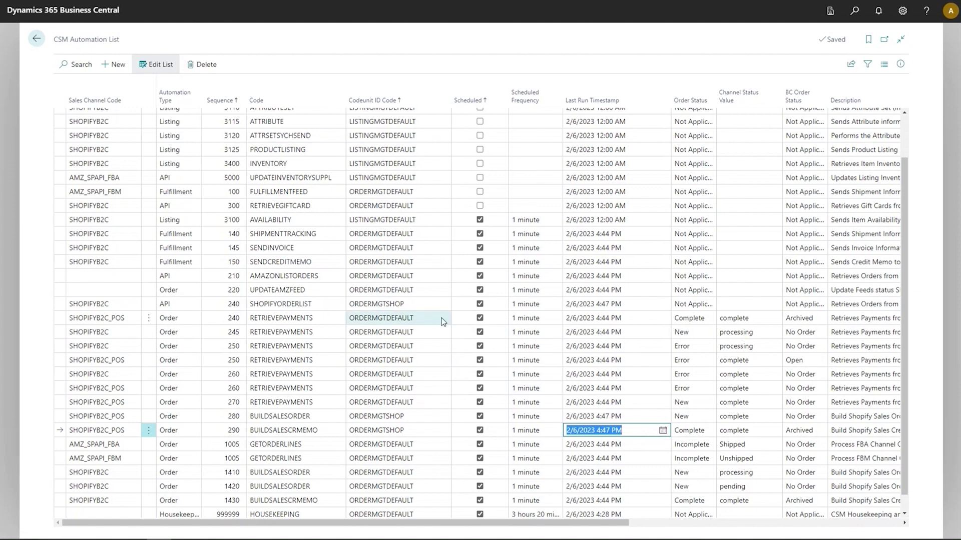
click(634, 334)
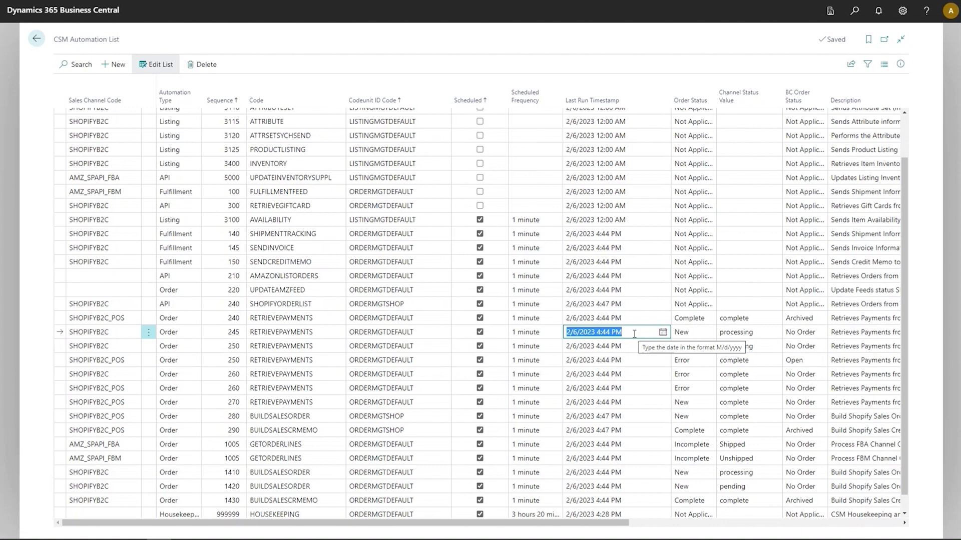
click(42, 40)
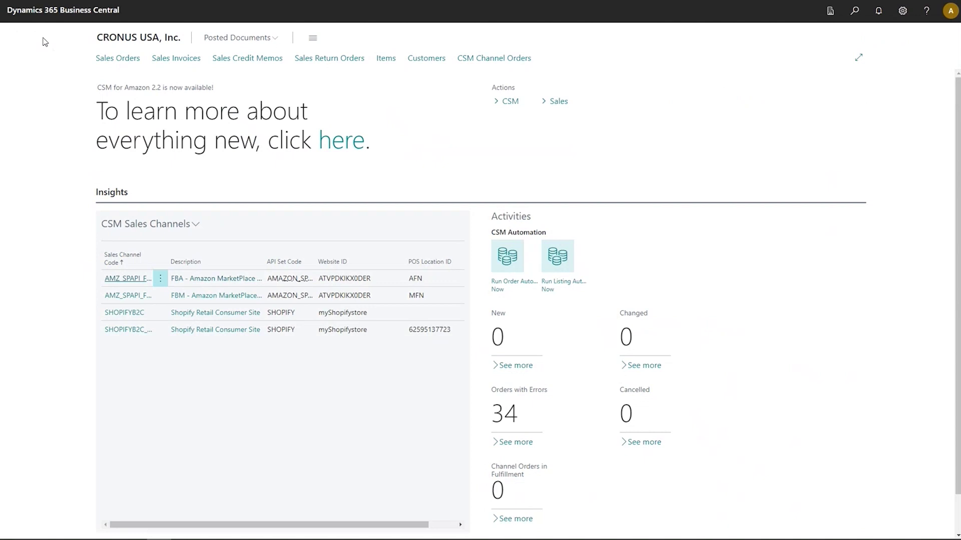